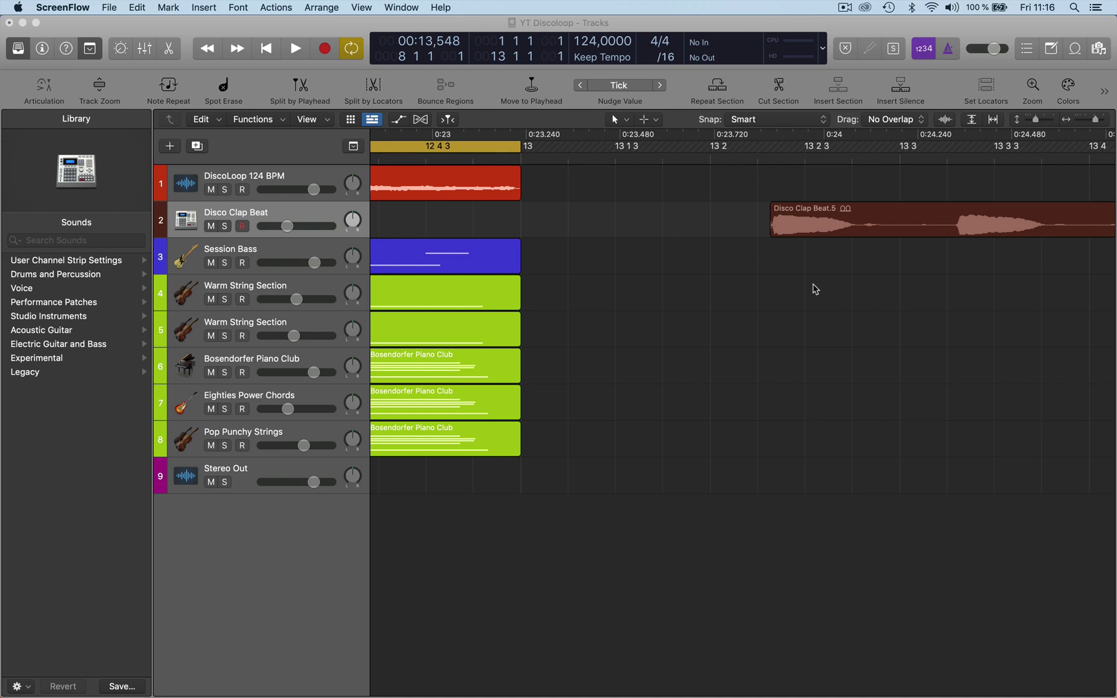
Step: Bring the YT Discoloop project's Tracks window to the front in Logic Pro X
{"action": "left_click", "coordinate": [815, 288]}
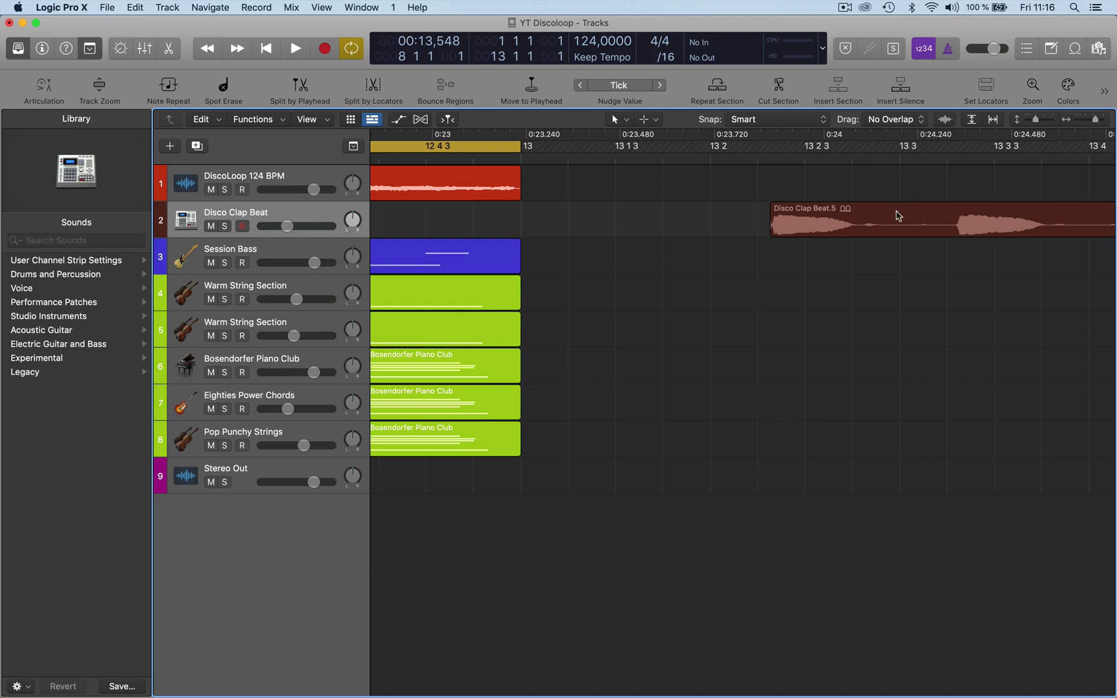
Step: Drag Disco Clap Beat.5 earlier to just before 13 2 2, zooming in to inspect its start
{"action": "key", "text": "super+Down"}
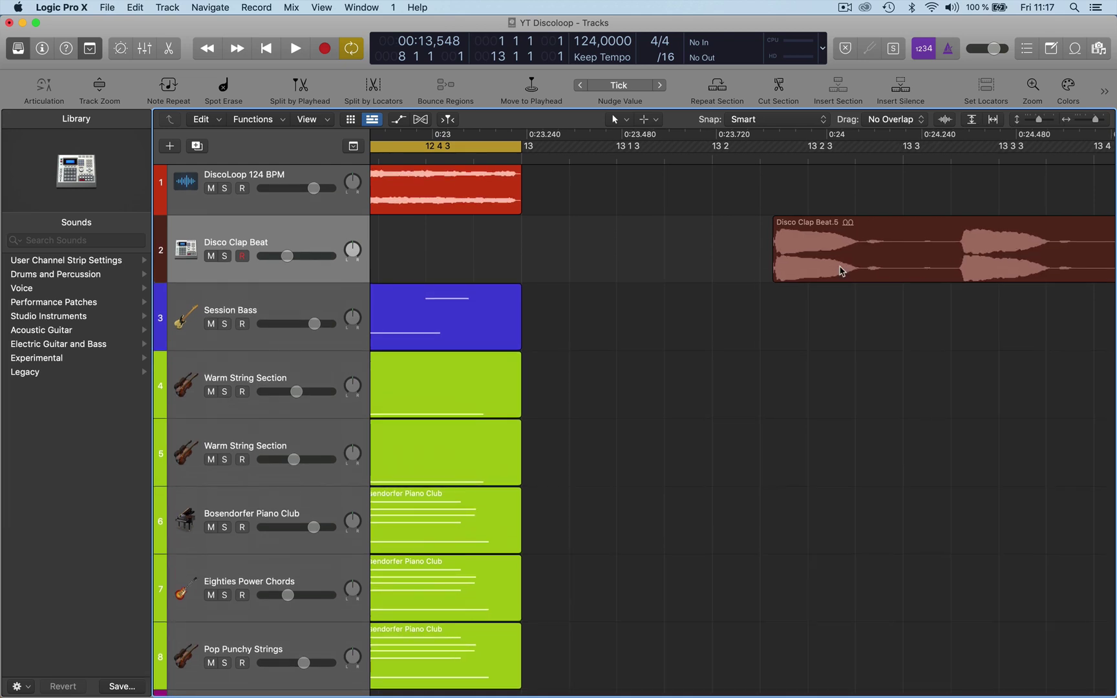
{"action": "key", "text": "super+Right"}
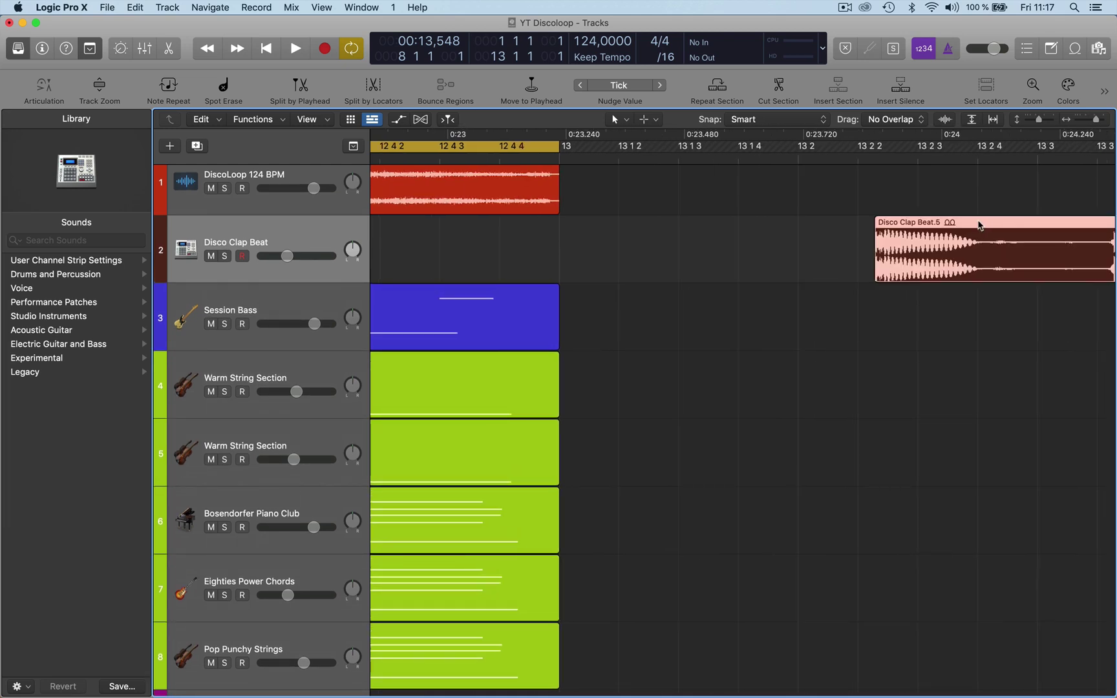
{"action": "left_click_drag", "start_coordinate": [989, 224], "coordinate": [894, 231]}
{"action": "key", "text": "super+Right"}
{"action": "key", "text": "super+Right"}
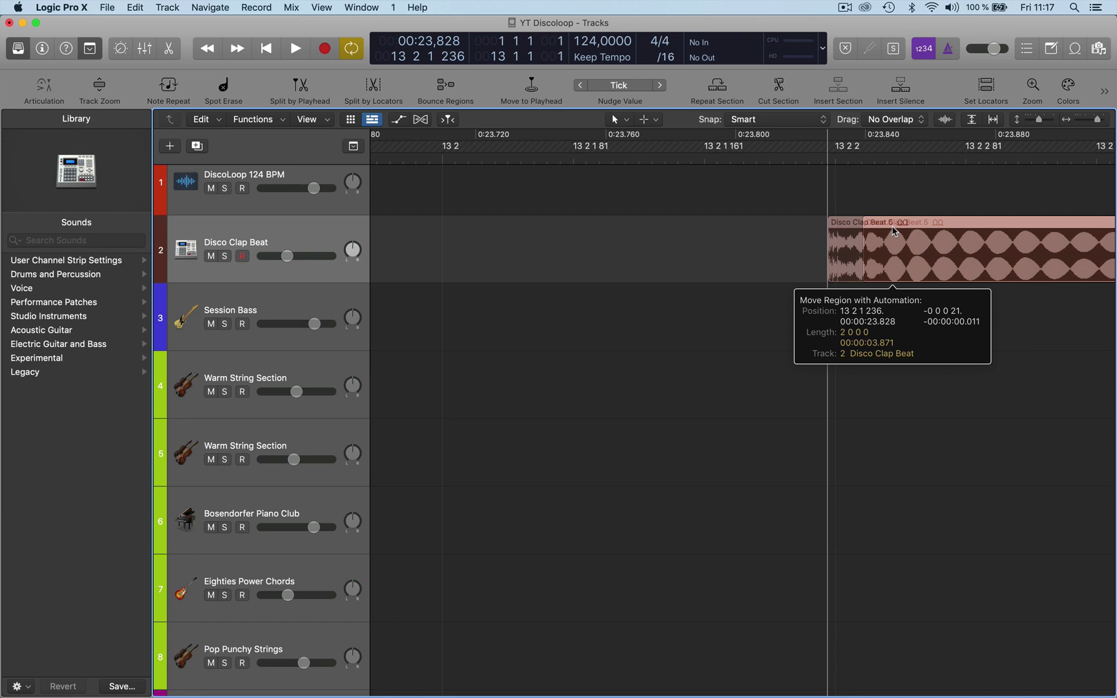
{"action": "key", "text": "super+Down"}
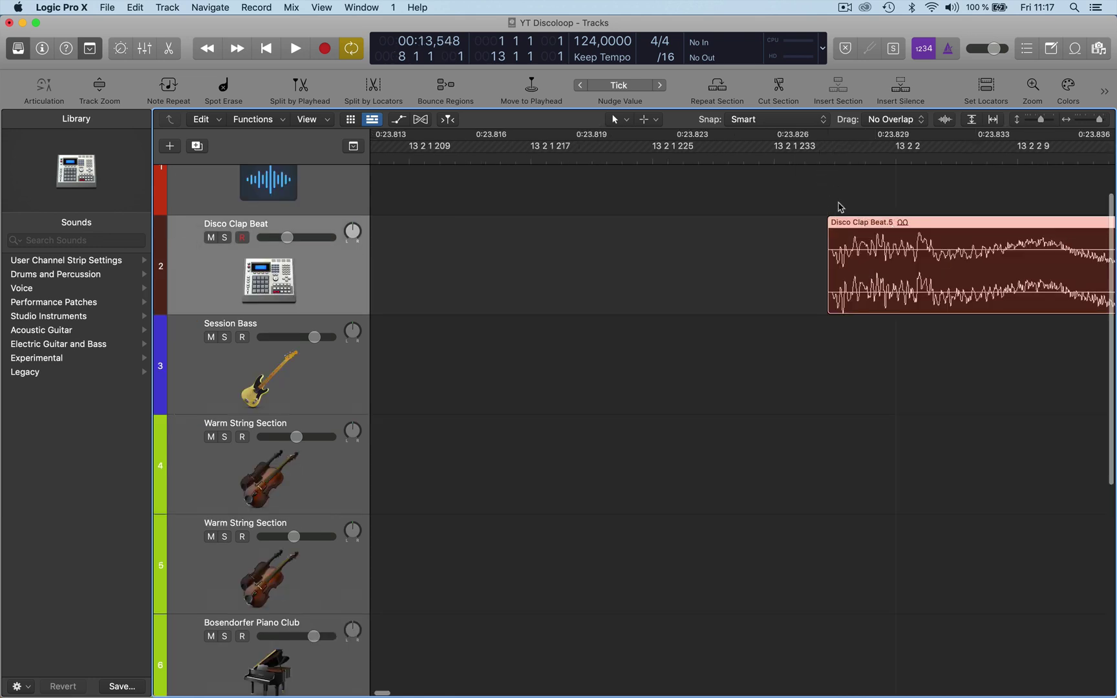
{"action": "key", "text": "super+Left"}
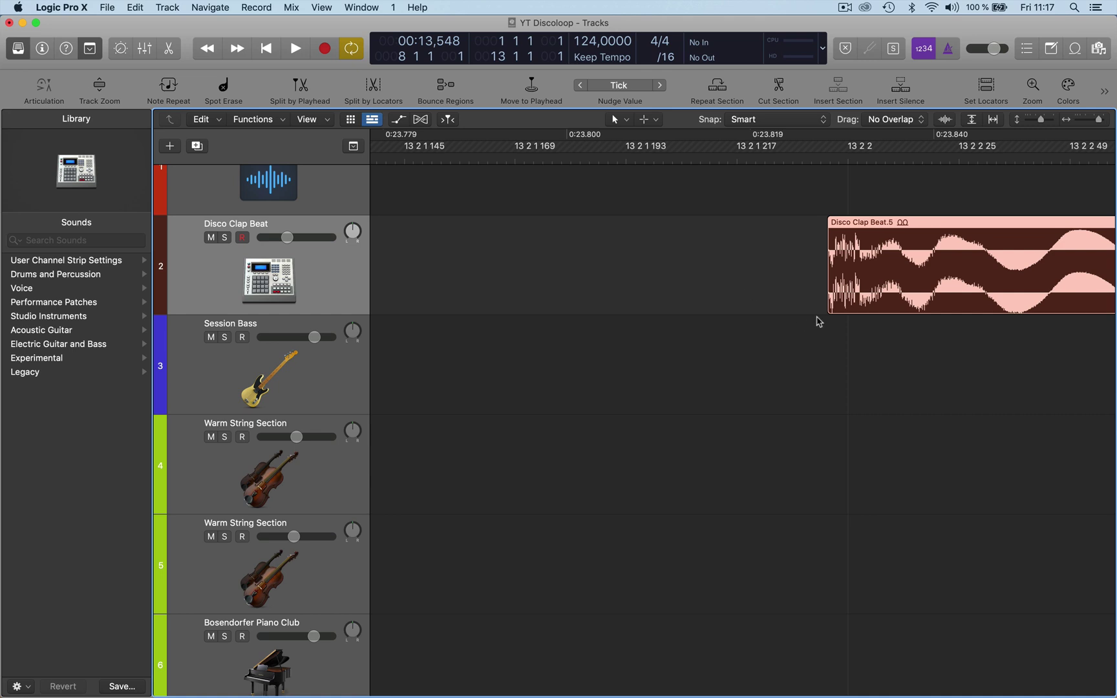
{"action": "mouse_move", "coordinate": [773, 120]}
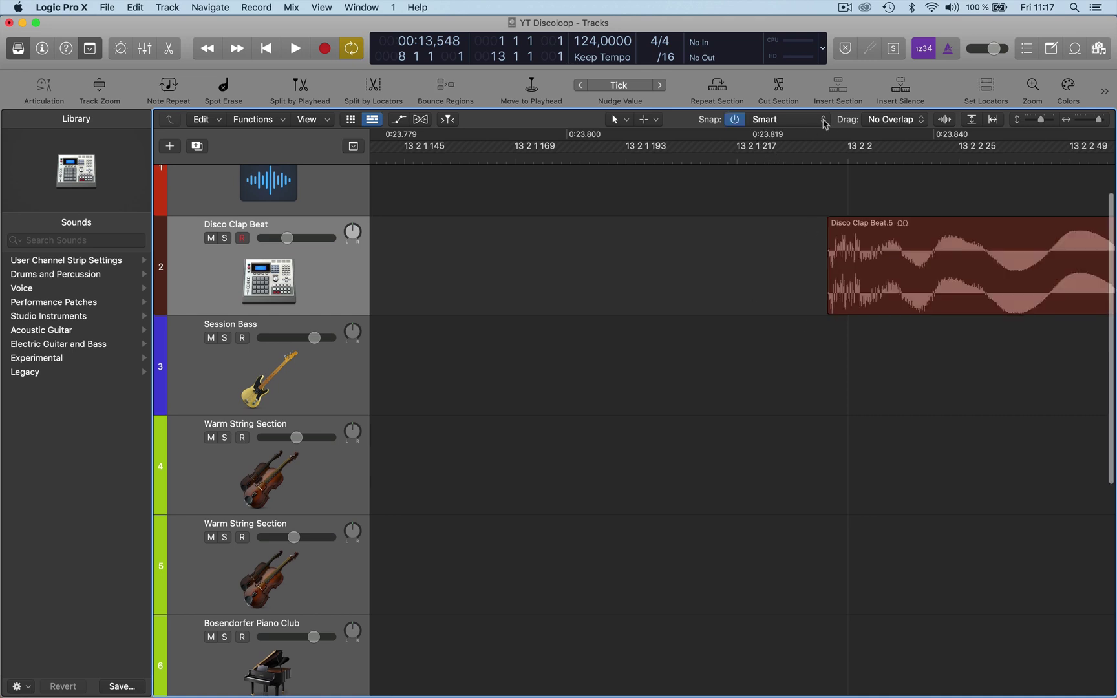
Step: Set Snap to 'Snap Regions to Absolute Value' and drop Disco Clap Beat.5 exactly on 13 2 2
{"action": "left_click", "coordinate": [825, 119]}
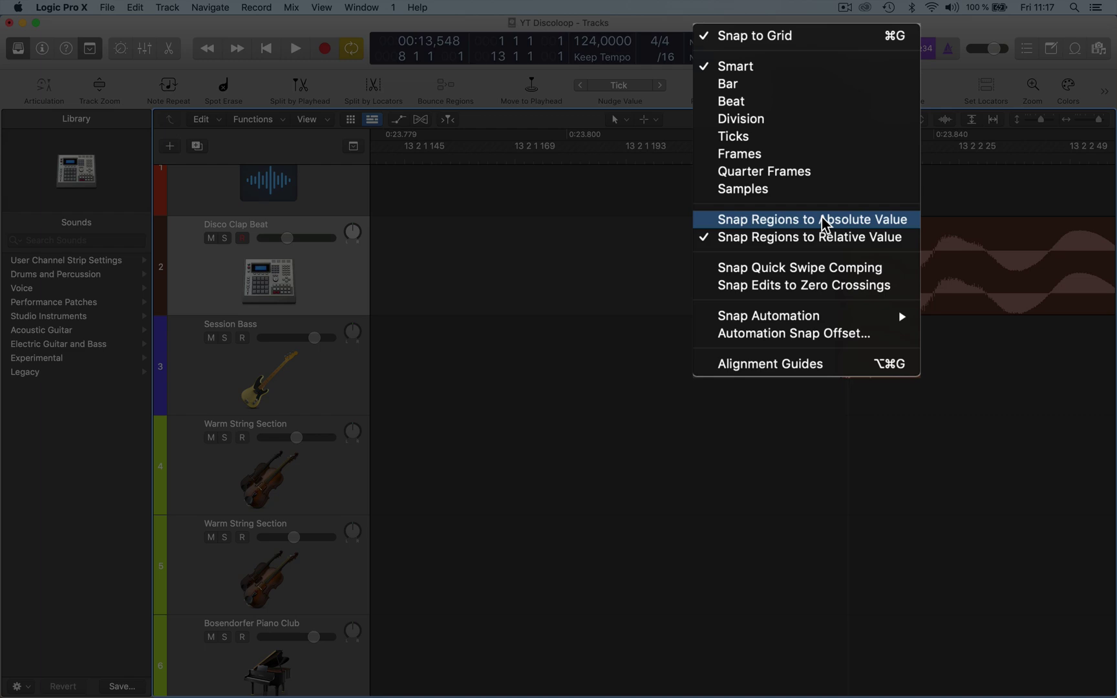
{"action": "left_click", "coordinate": [822, 219]}
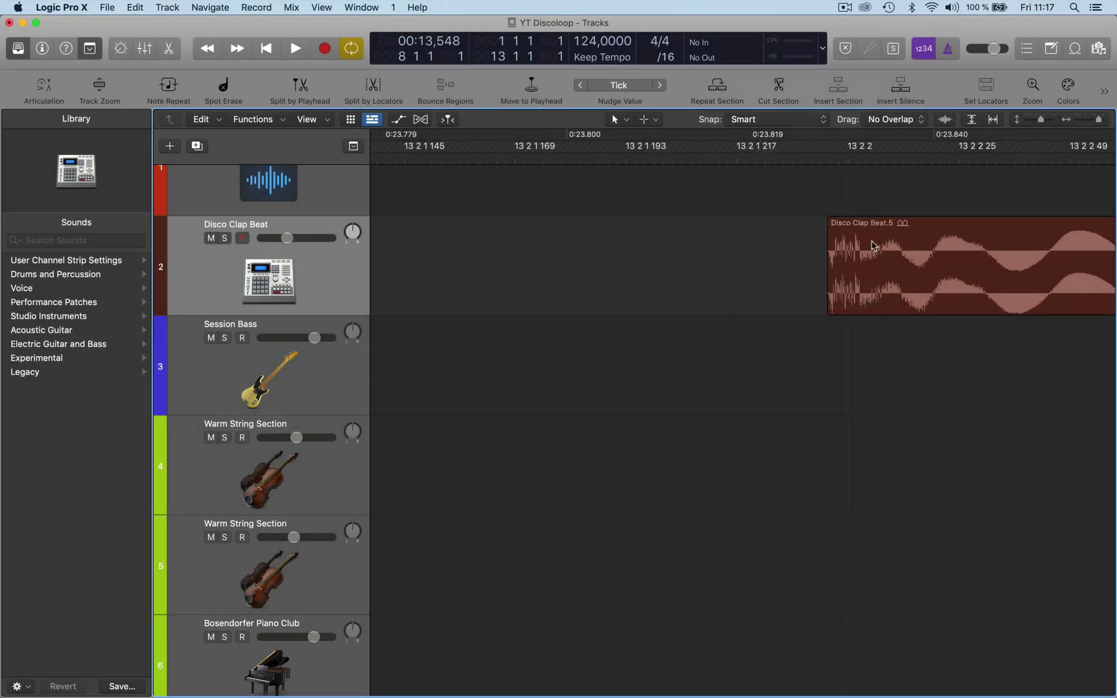
{"action": "left_click_drag", "start_coordinate": [872, 245], "coordinate": [895, 229]}
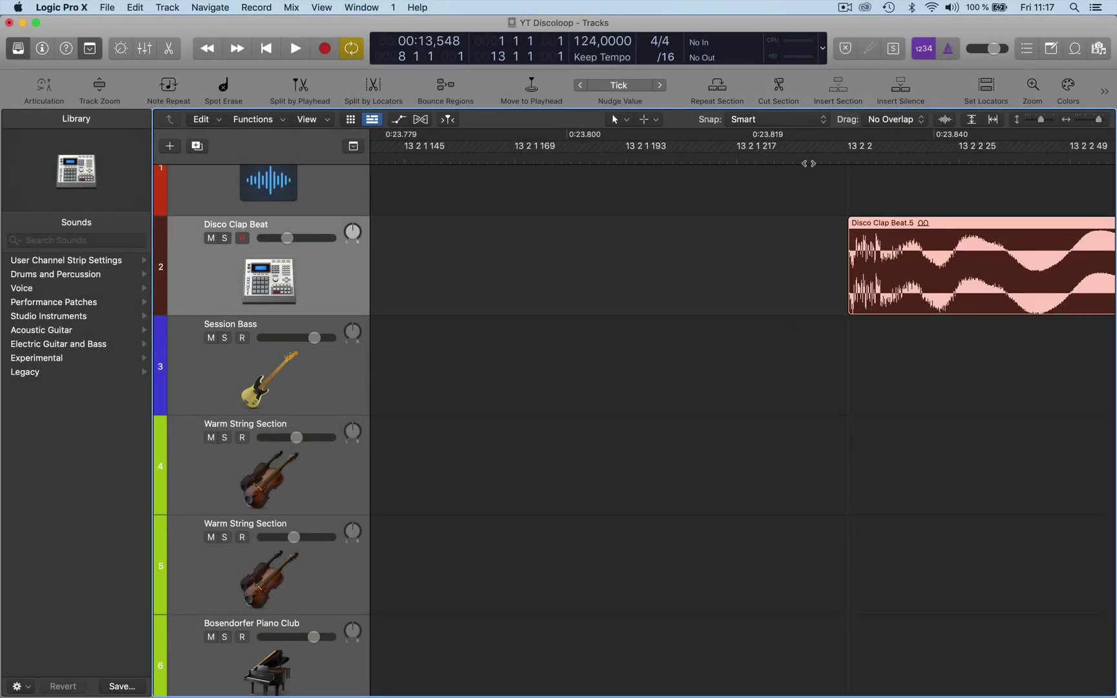
Step: Switch snapping to Division and reposition Disco Clap Beat.5 along the division grid
{"action": "left_click", "coordinate": [823, 120]}
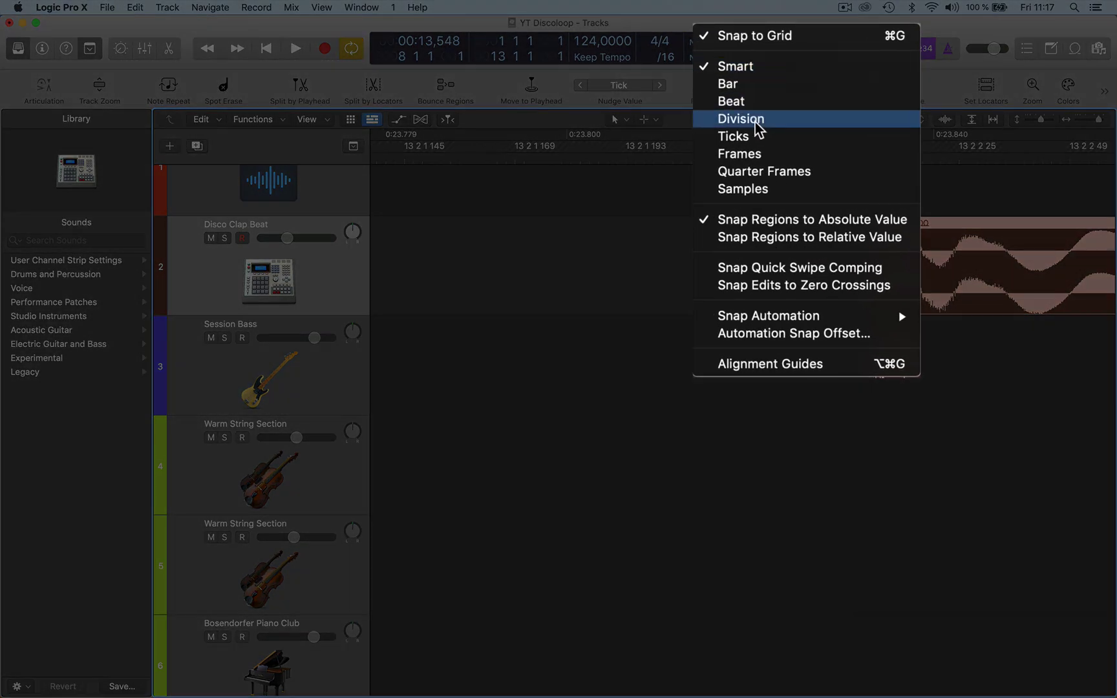
{"action": "left_click", "coordinate": [742, 118]}
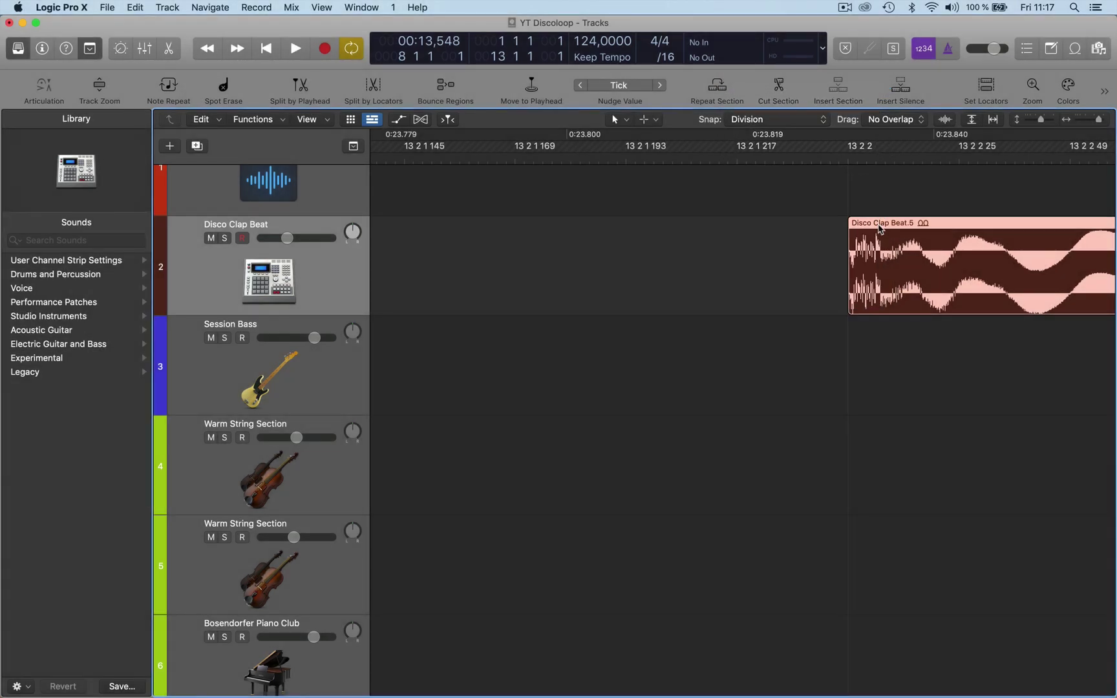
{"action": "left_click_drag", "start_coordinate": [883, 225], "coordinate": [901, 228]}
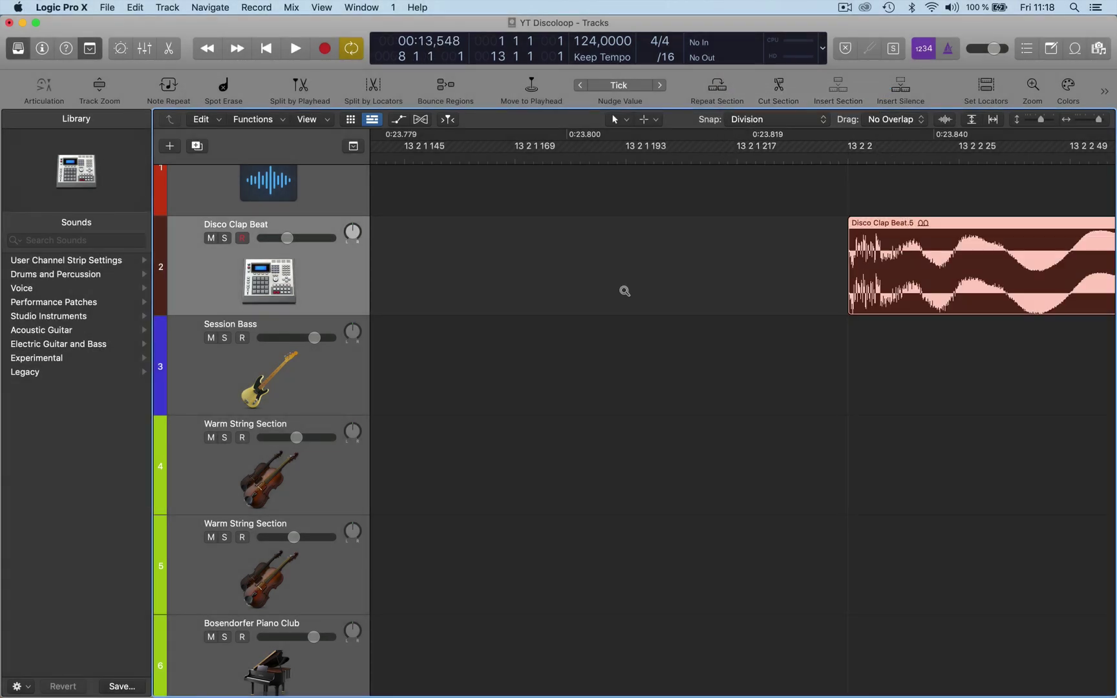
{"action": "key", "text": "super+Left"}
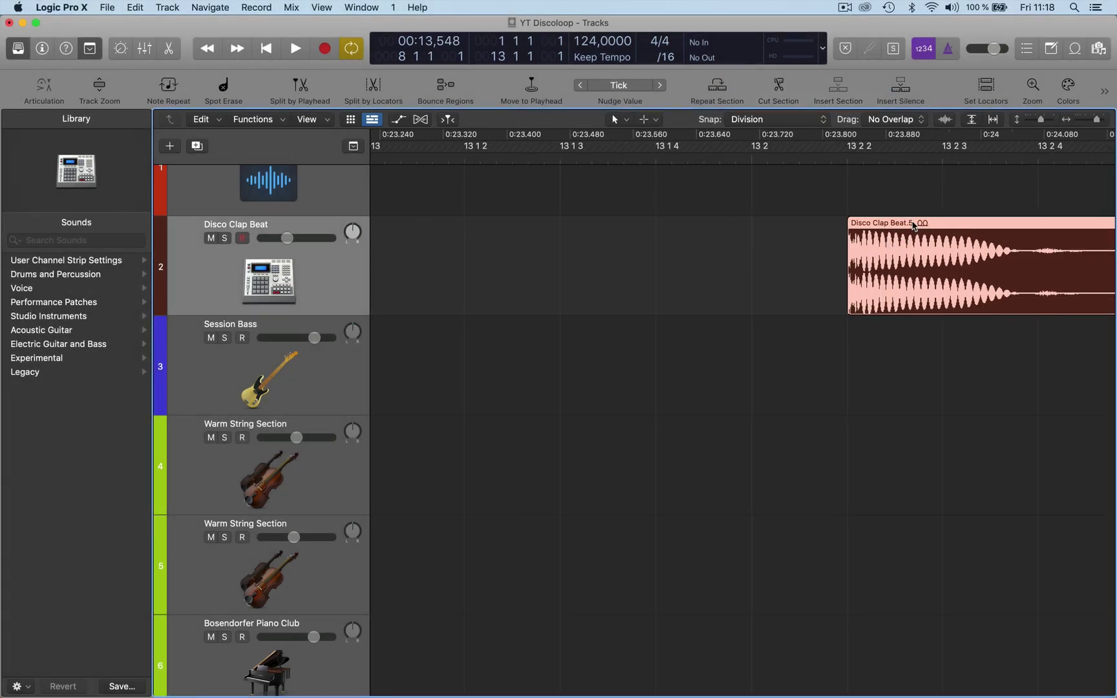
{"action": "mouse_move", "coordinate": [913, 225]}
{"action": "left_mouse_down"}
{"action": "mouse_move", "coordinate": [785, 225]}
{"action": "mouse_move", "coordinate": [825, 234]}
{"action": "left_mouse_up"}
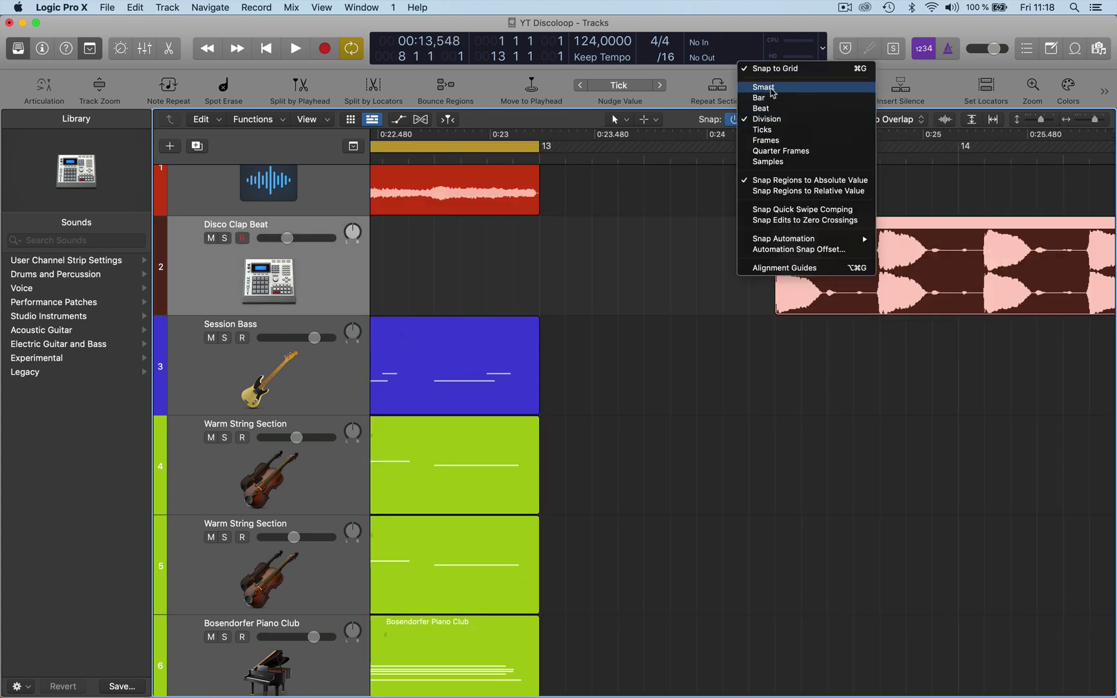
Step: Return snapping to Smart and move Disco Clap Beat.5 to start exactly at 13 3
{"action": "left_click", "coordinate": [765, 88]}
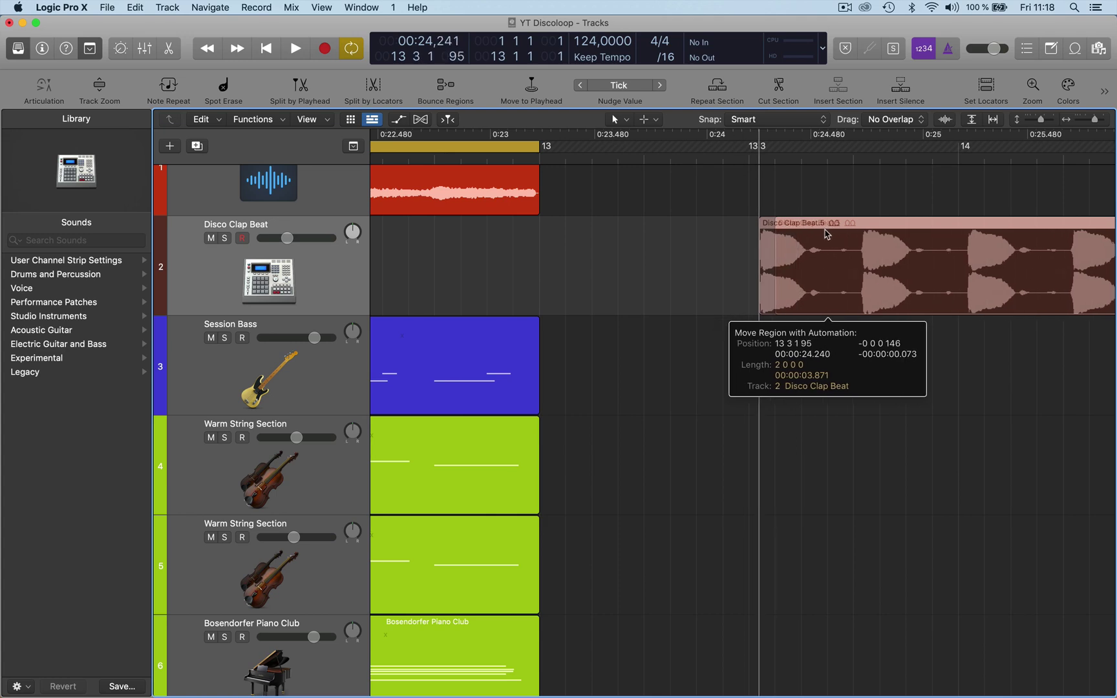
{"action": "left_click_drag", "start_coordinate": [825, 233], "coordinate": [816, 232]}
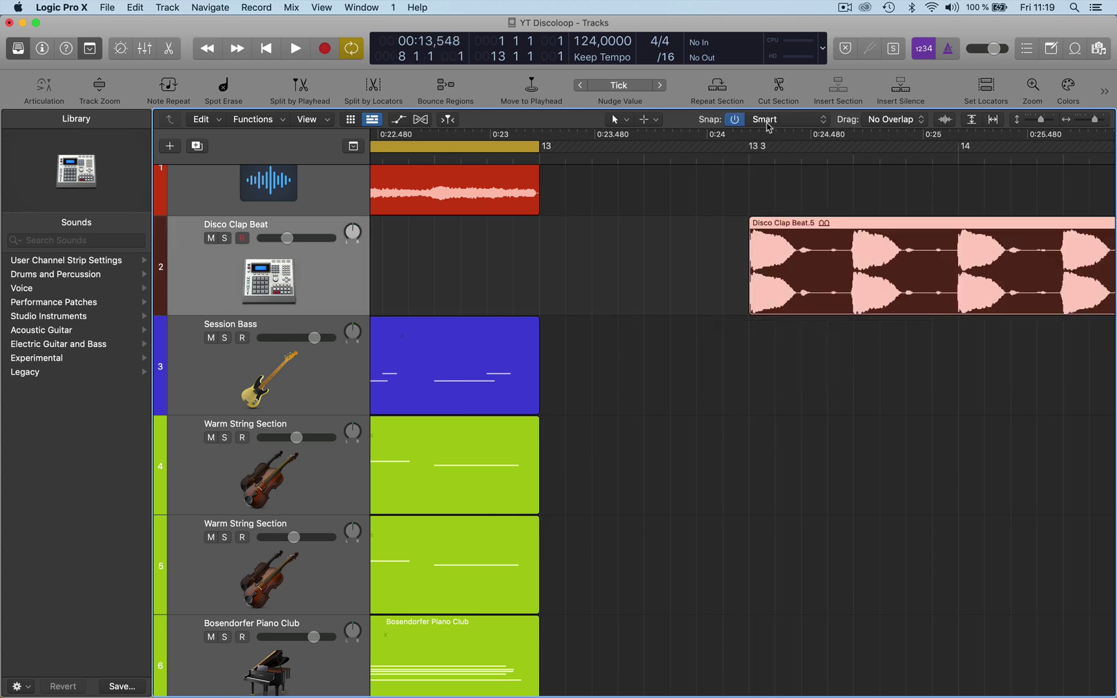
{"action": "left_click", "coordinate": [768, 120]}
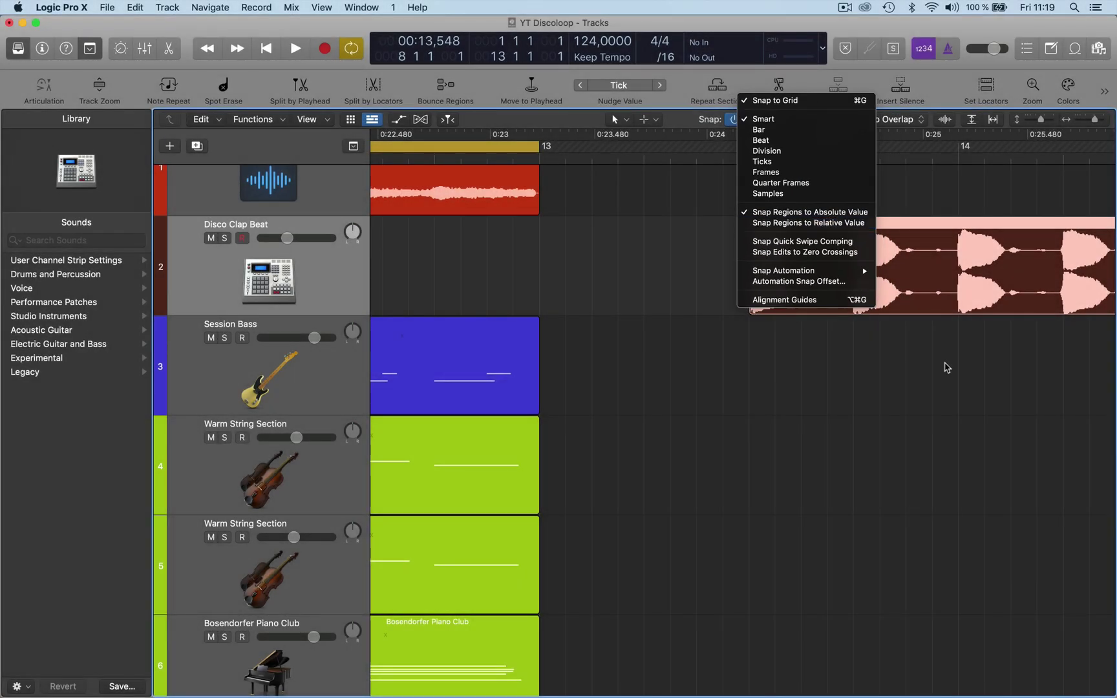
{"action": "left_click", "coordinate": [946, 365]}
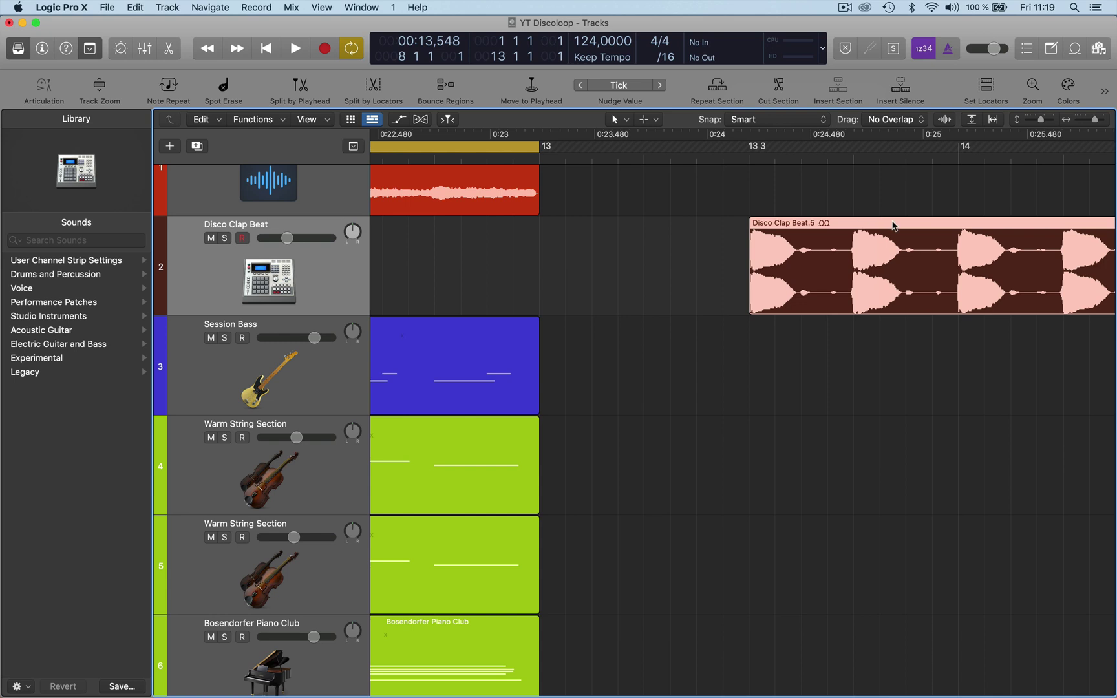